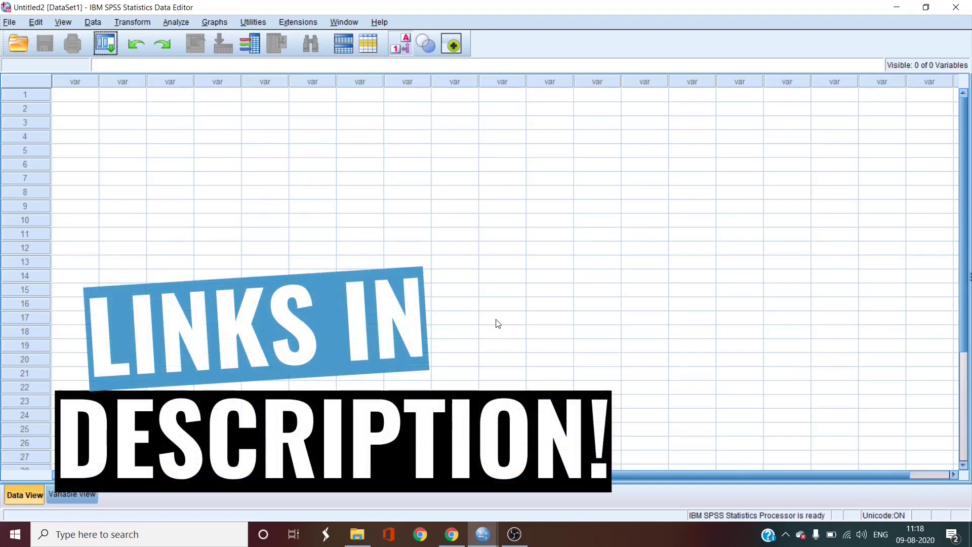
# - Copy the how2stats one-sample z-test syntax, from the comment lines through the LIST command
pyautogui.click(458, 537)
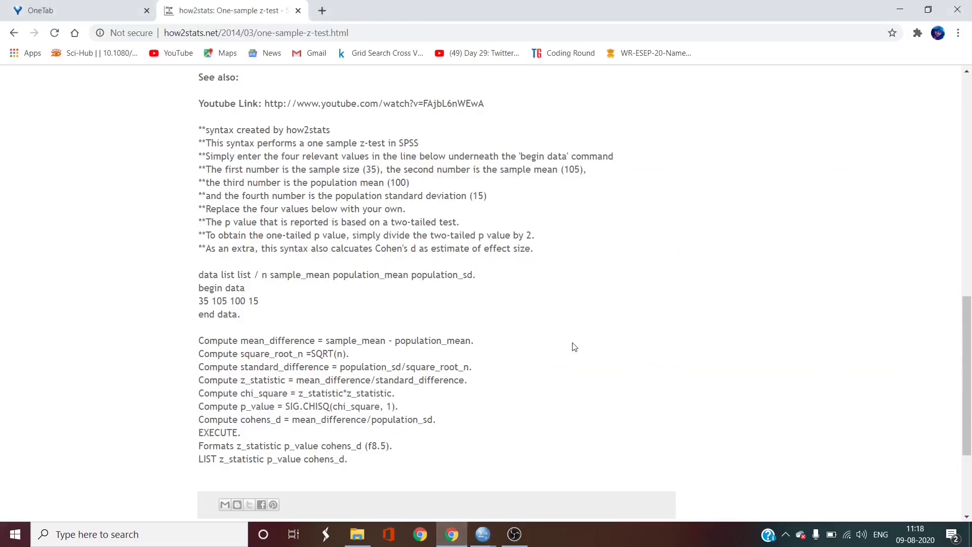
pyautogui.scroll(15, 575, 347)
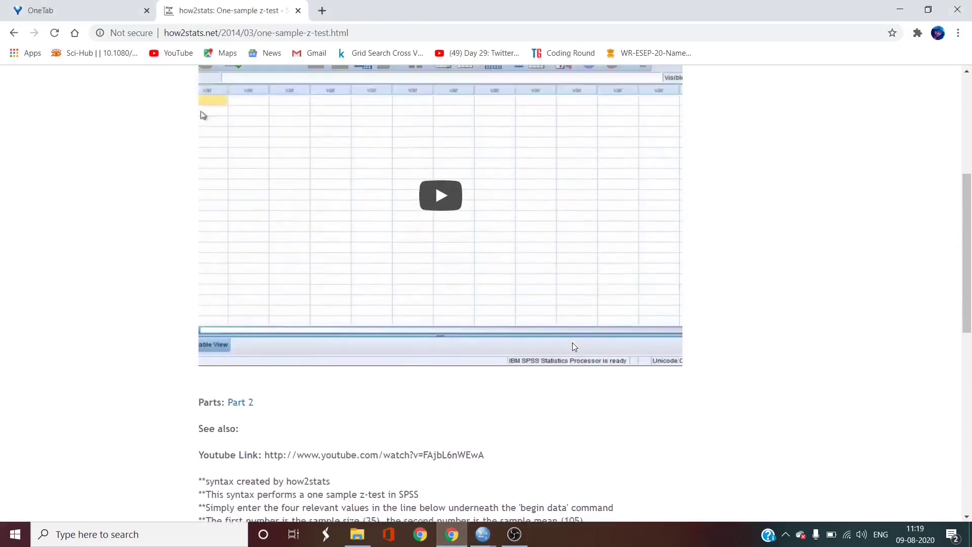
pyautogui.scroll(-12, 573, 343)
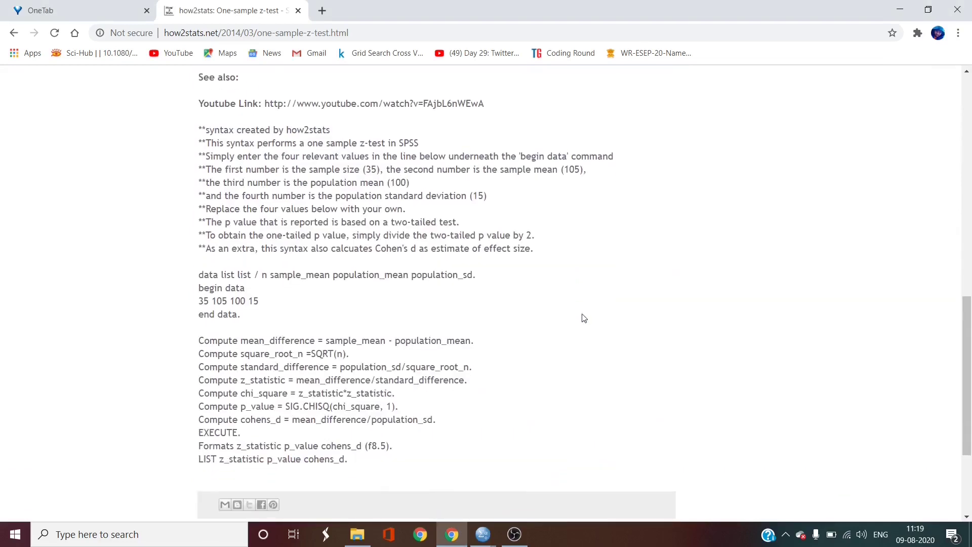
pyautogui.moveTo(200, 130); pyautogui.dragTo(366, 462)
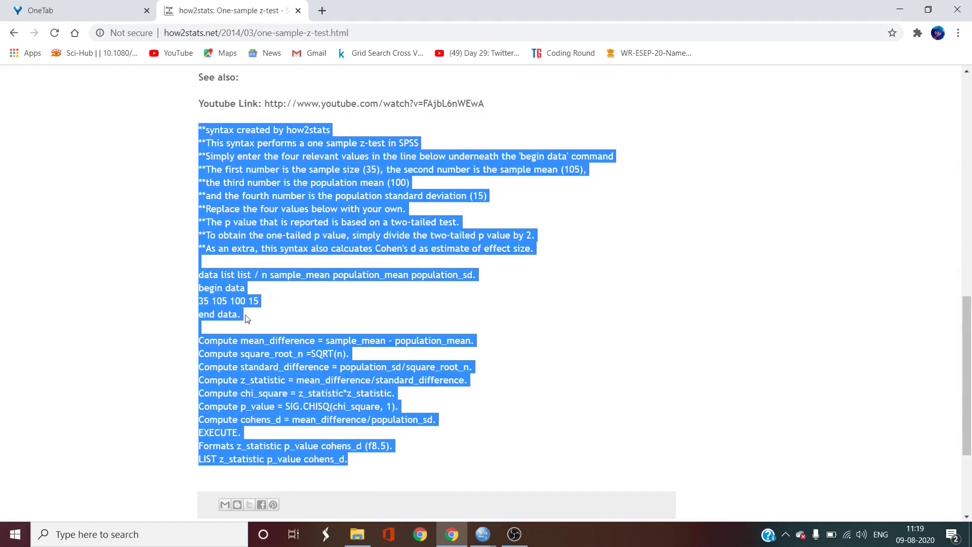
pyautogui.rightClick(295, 218)
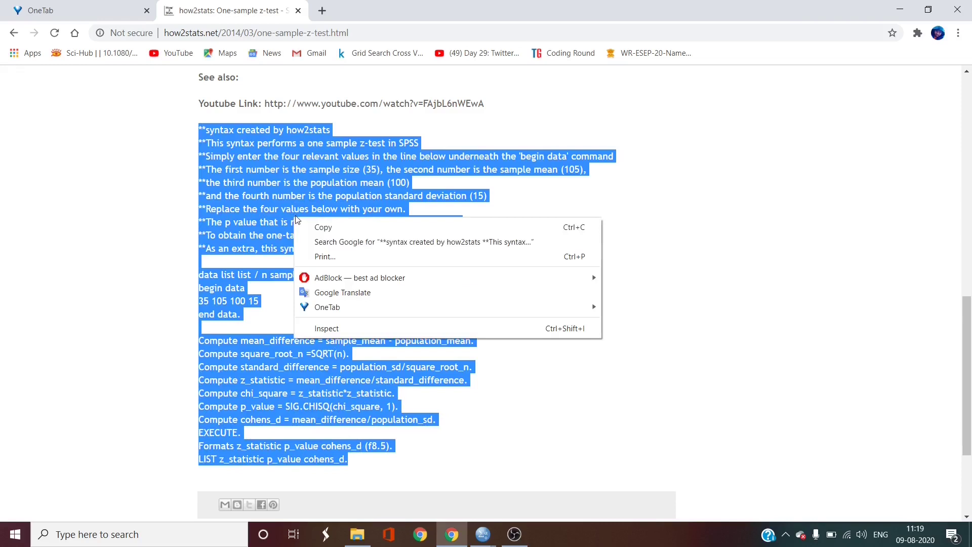
pyautogui.click(323, 230)
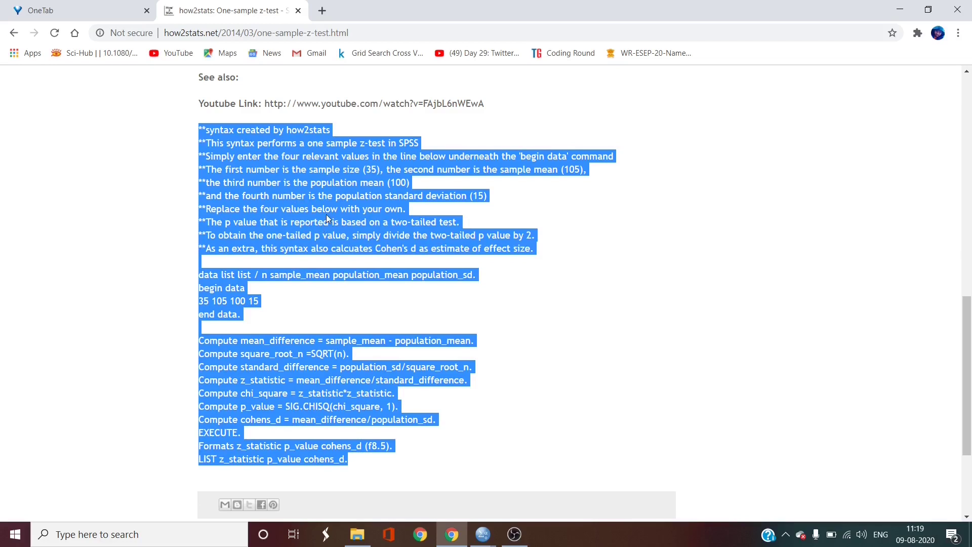
pyautogui.click(483, 535)
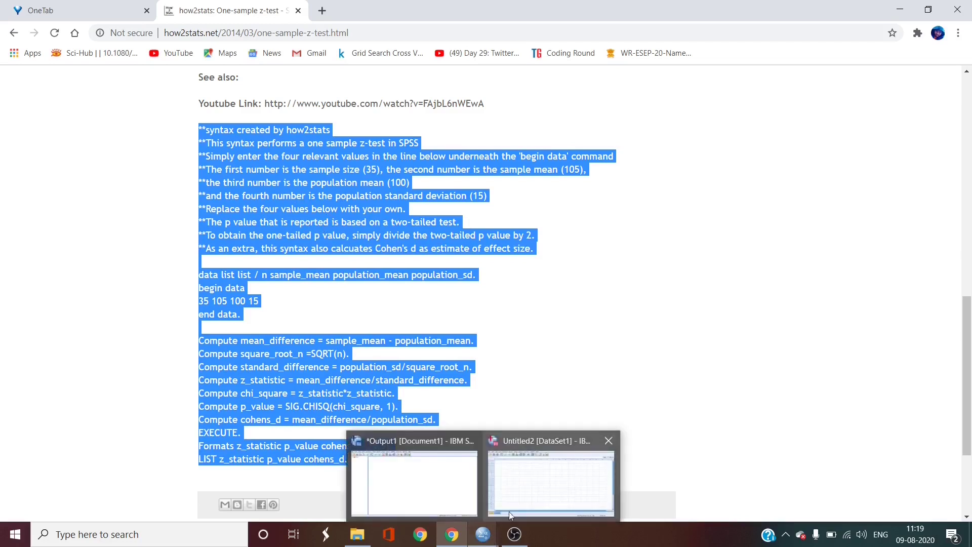
# - Paste the copied z-test syntax into a new SPSS syntax window from File > New > Syntax
pyautogui.click(554, 456)
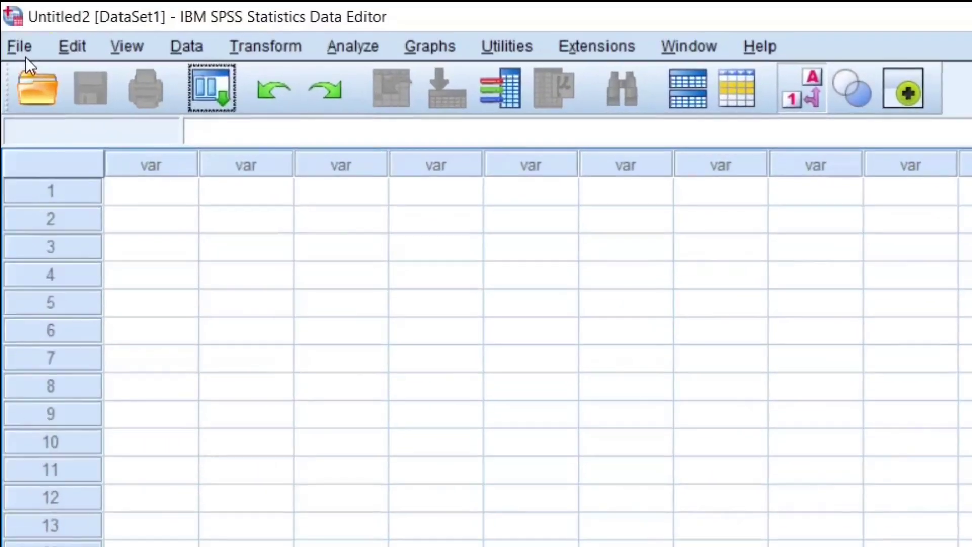
pyautogui.click(25, 55)
pyautogui.moveTo(32, 81)
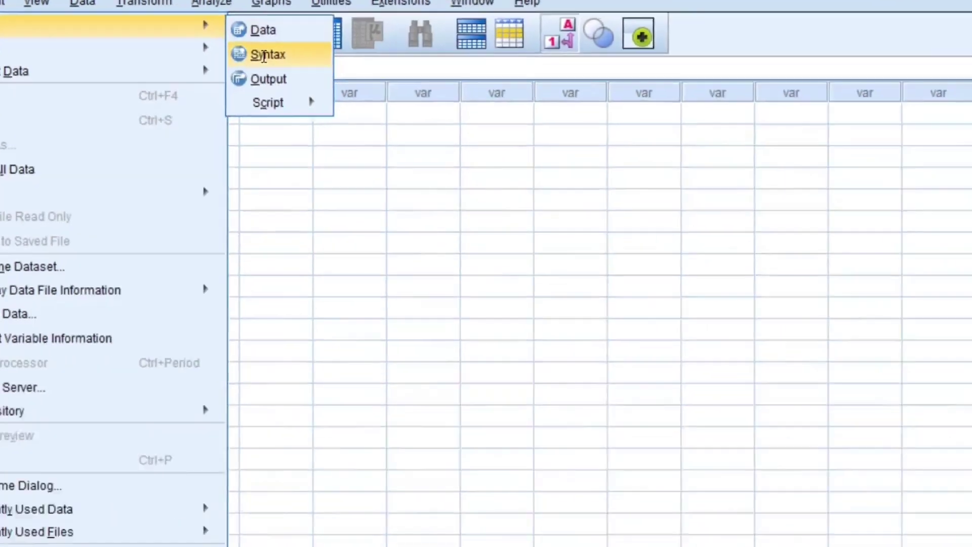
pyautogui.click(423, 118)
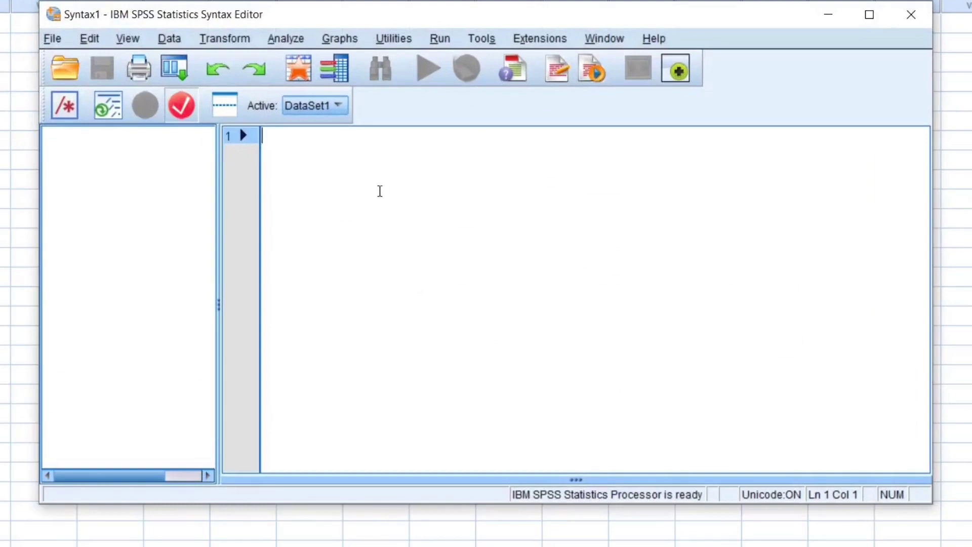
pyautogui.rightClick(285, 151)
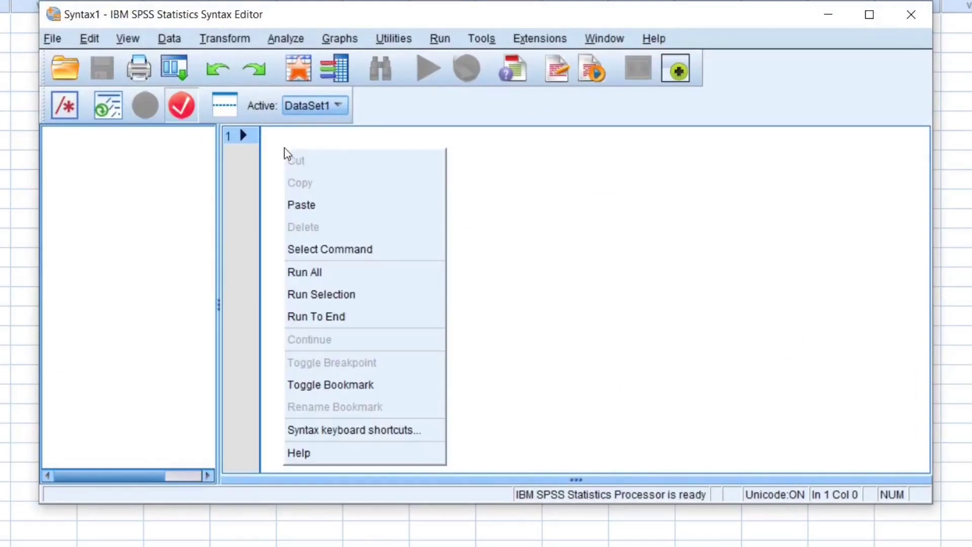
pyautogui.click(335, 208)
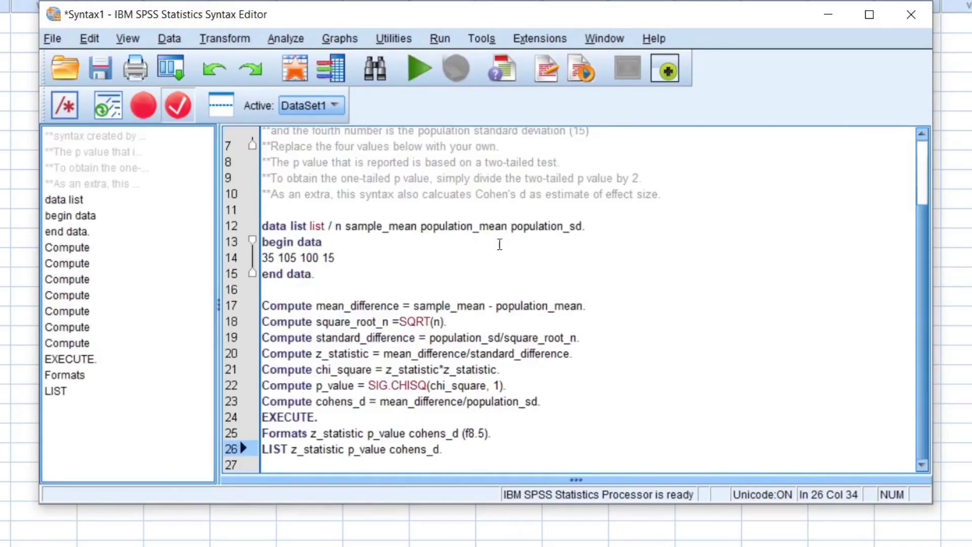
# - Maximize the syntax editor and highlight the explanatory comment lines 1–10
pyautogui.click(869, 14)
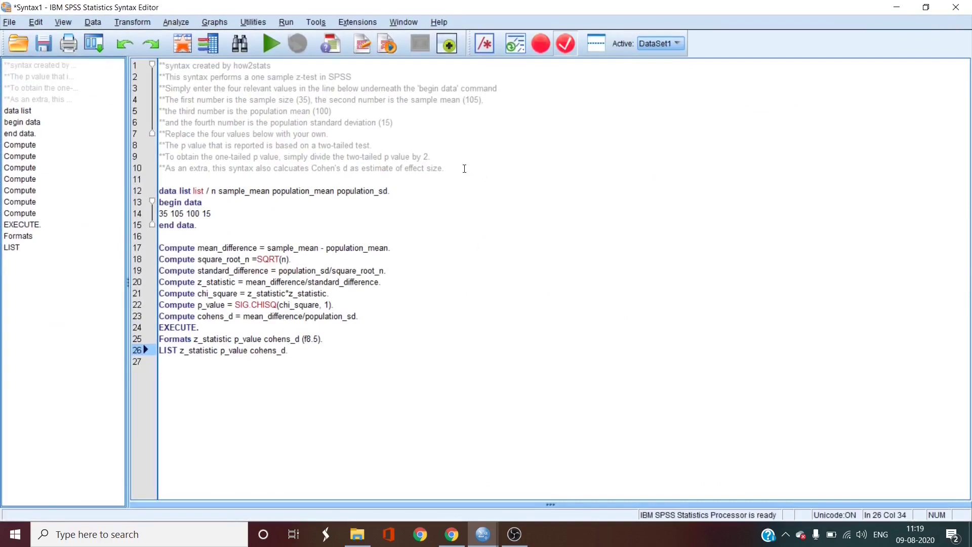
pyautogui.moveTo(504, 181); pyautogui.dragTo(147, 41)
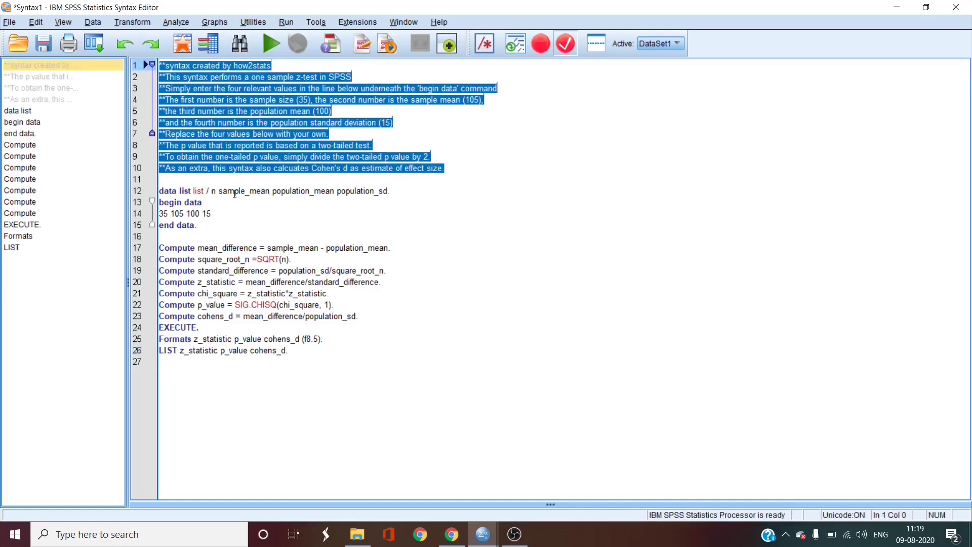
pyautogui.click(167, 194)
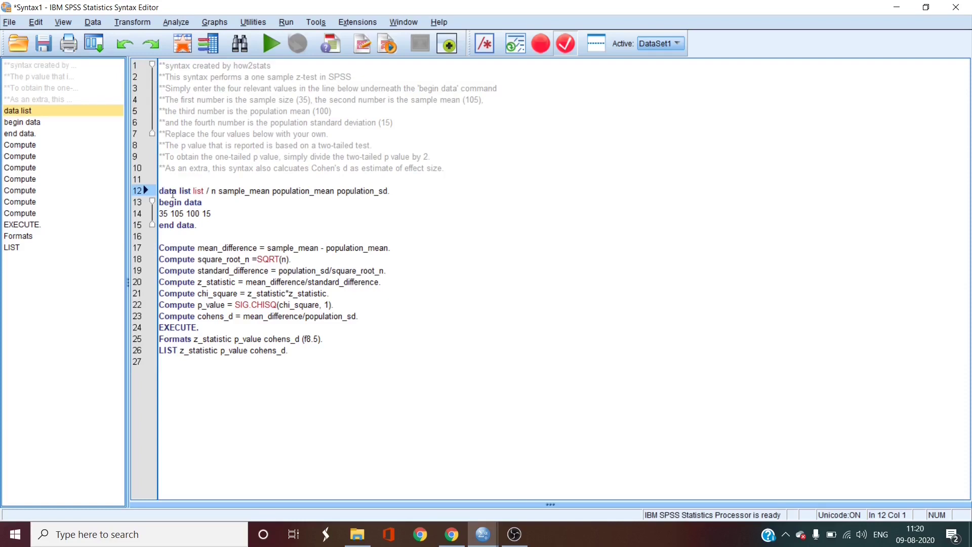
# - Review the line 12 data list variables n, sample_mean, population_mean and population_sd
pyautogui.doubleClick(214, 191)
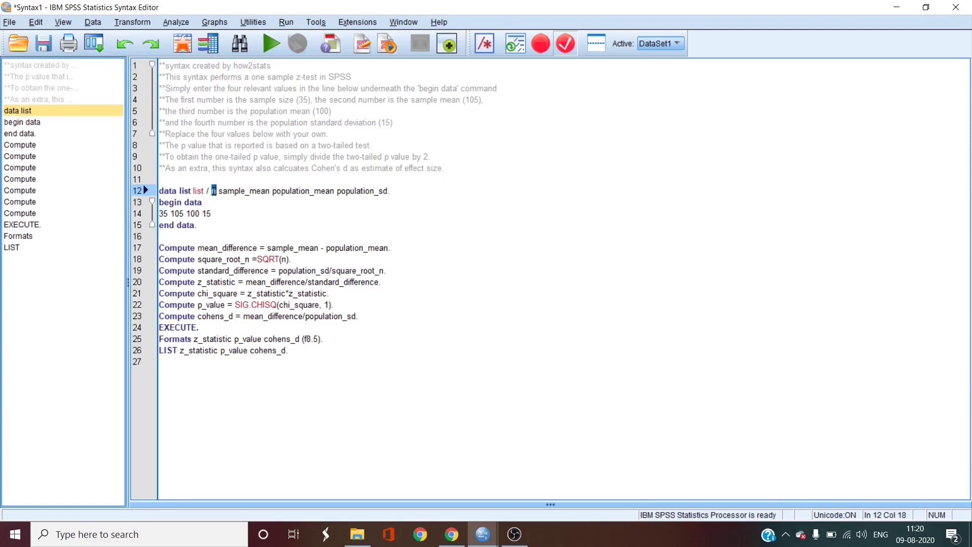
pyautogui.doubleClick(241, 192)
pyautogui.doubleClick(303, 192)
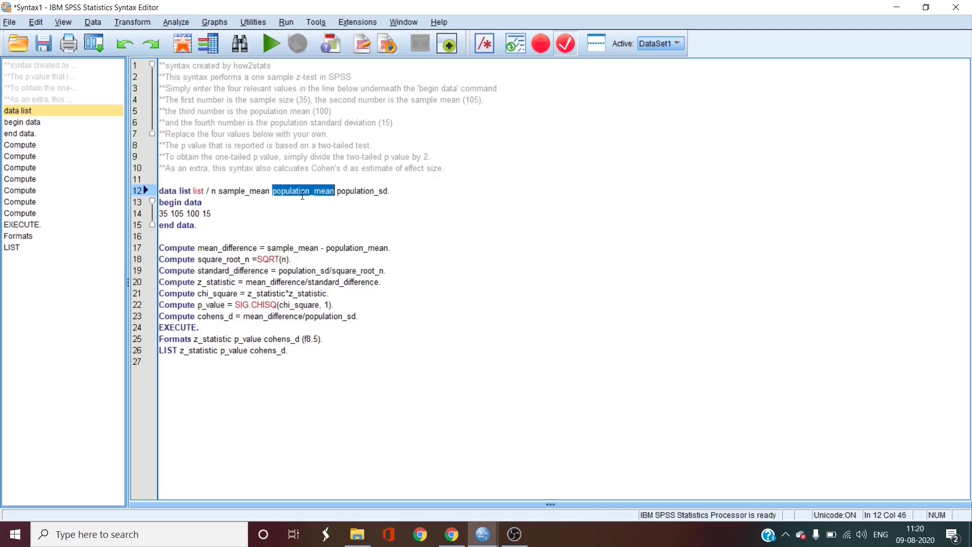
pyautogui.doubleClick(364, 191)
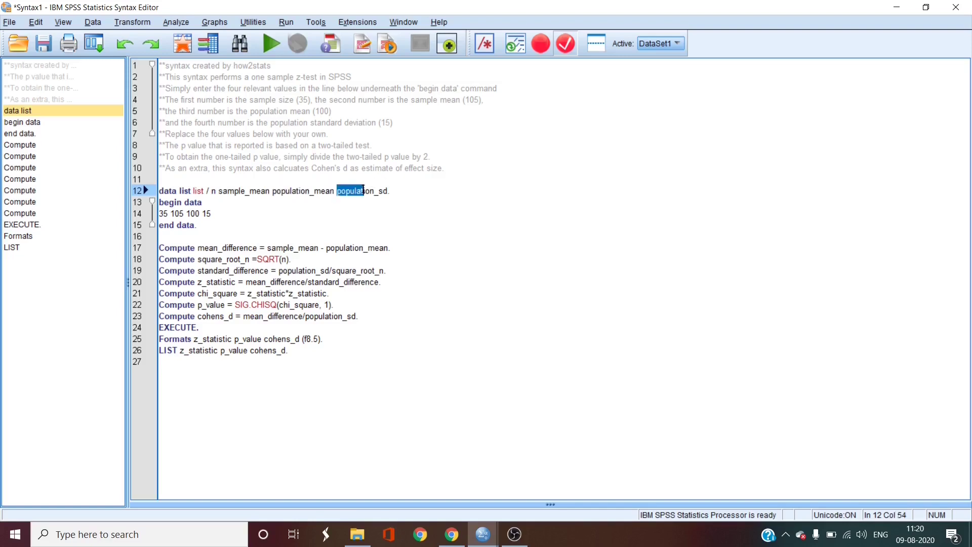
pyautogui.tripleClick(381, 192)
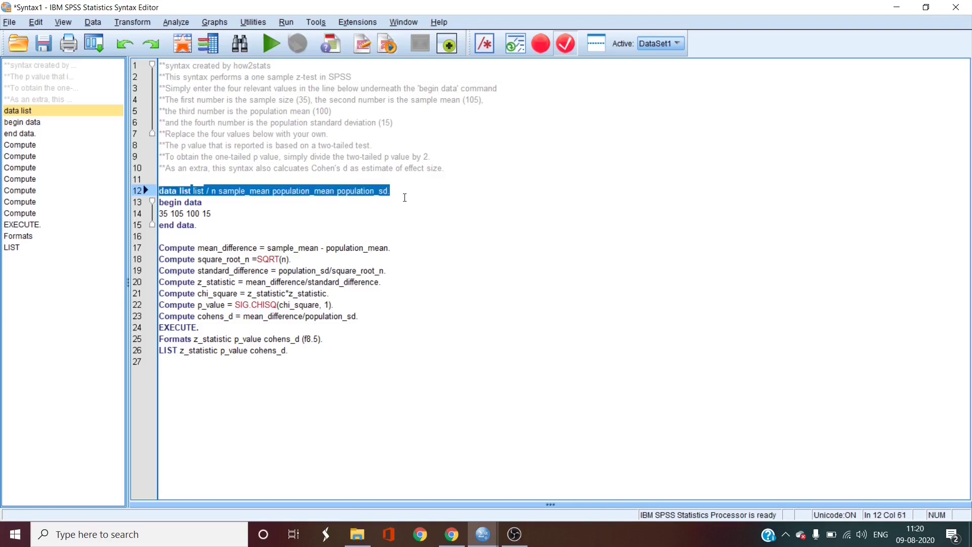
pyautogui.click(378, 191)
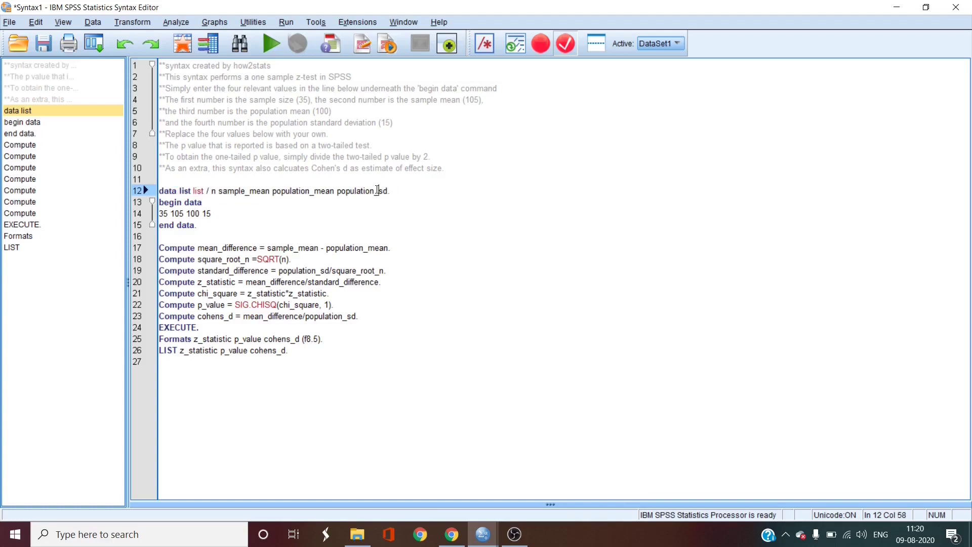
pyautogui.click(179, 213)
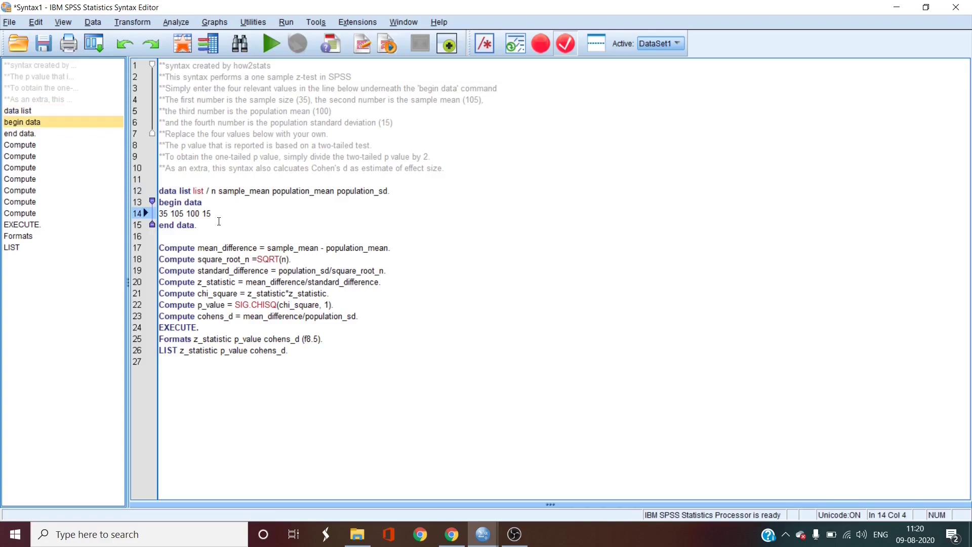
# - Change line 14's values from 35, 105, 100, 15 to 25, 44.2, 36.9 and 10
pyautogui.doubleClick(165, 213)
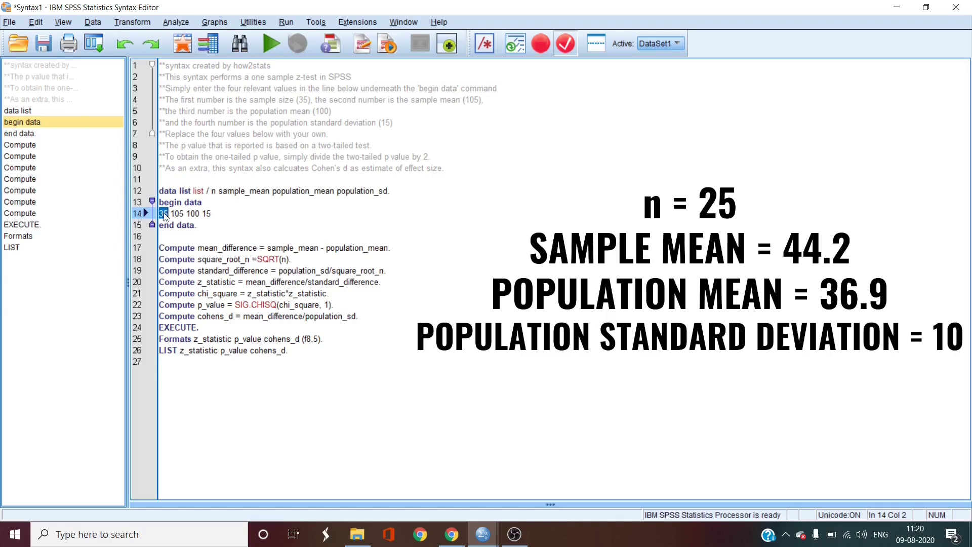
pyautogui.write('25')
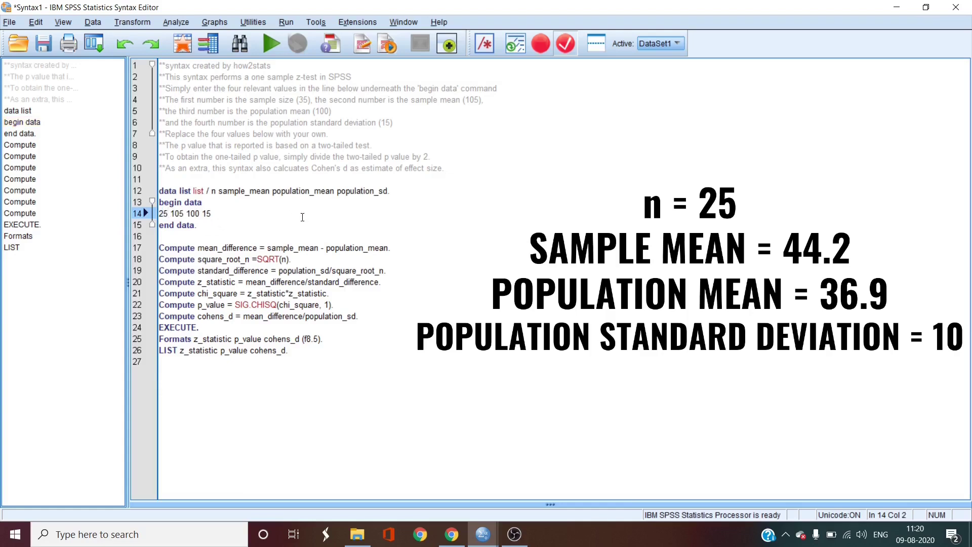
pyautogui.doubleClick(176, 214)
pyautogui.write('44.2')
pyautogui.doubleClick(197, 213)
pyautogui.write('36.9')
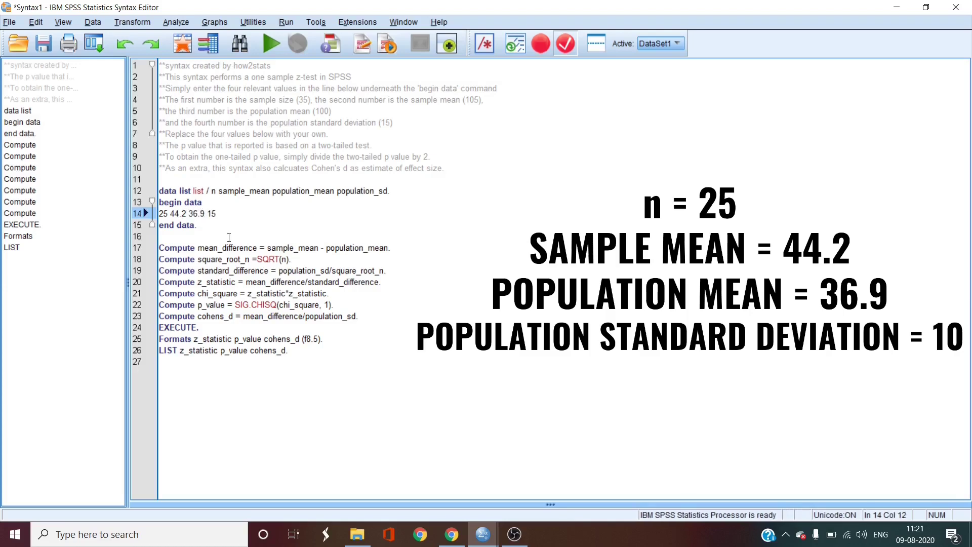
pyautogui.doubleClick(212, 214)
pyautogui.write('10')
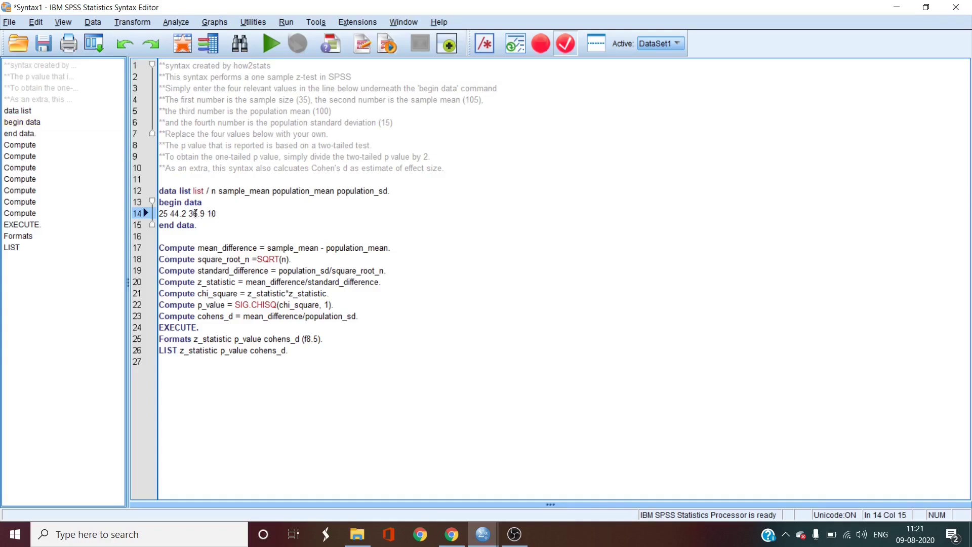
pyautogui.doubleClick(177, 214)
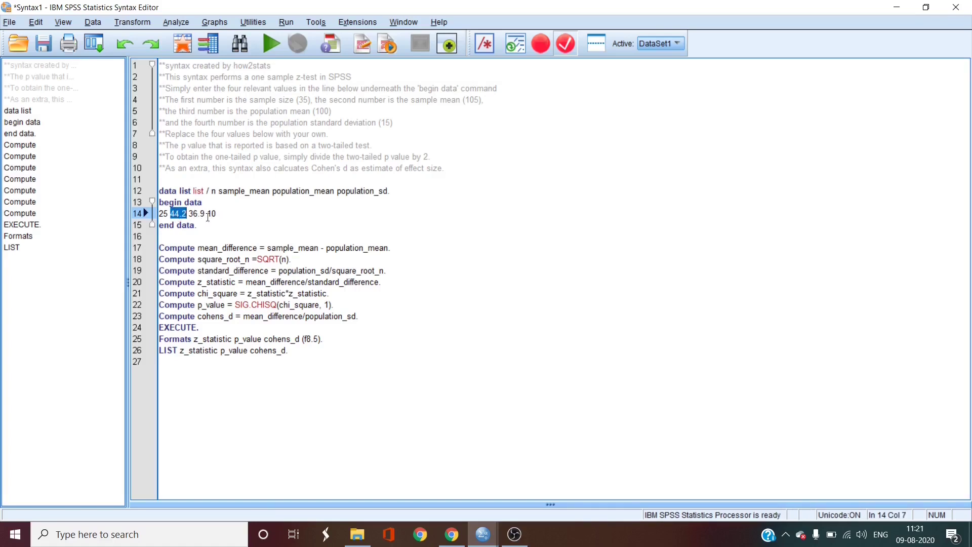
pyautogui.doubleClick(196, 214)
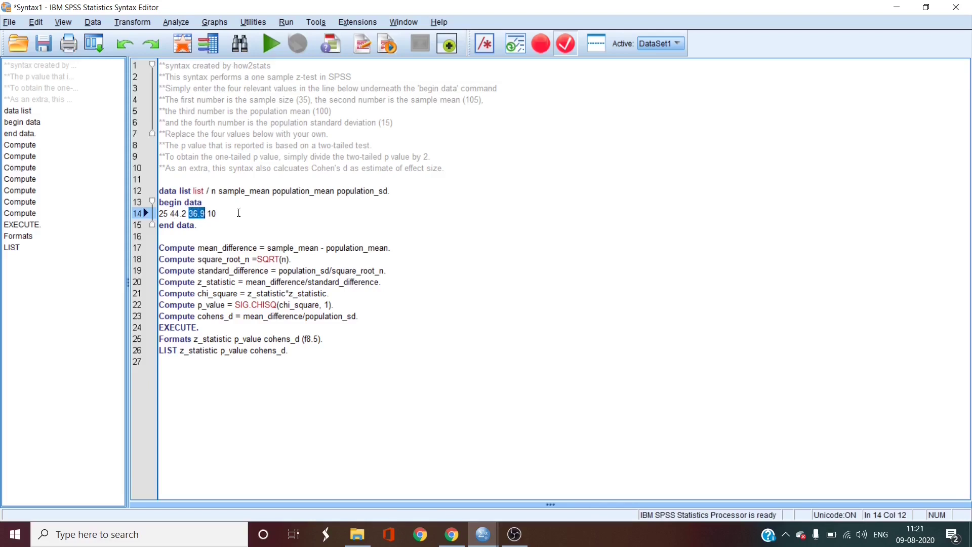
# - Run syntax lines 12–26, giving z 3.65, p .00026 and Cohen's d .73
pyautogui.click(239, 213)
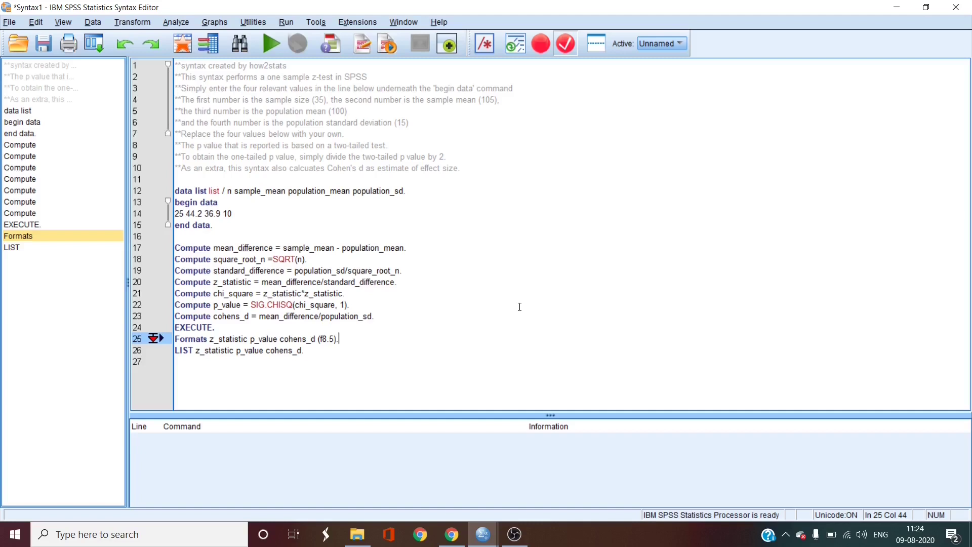
pyautogui.moveTo(337, 373); pyautogui.dragTo(178, 182)
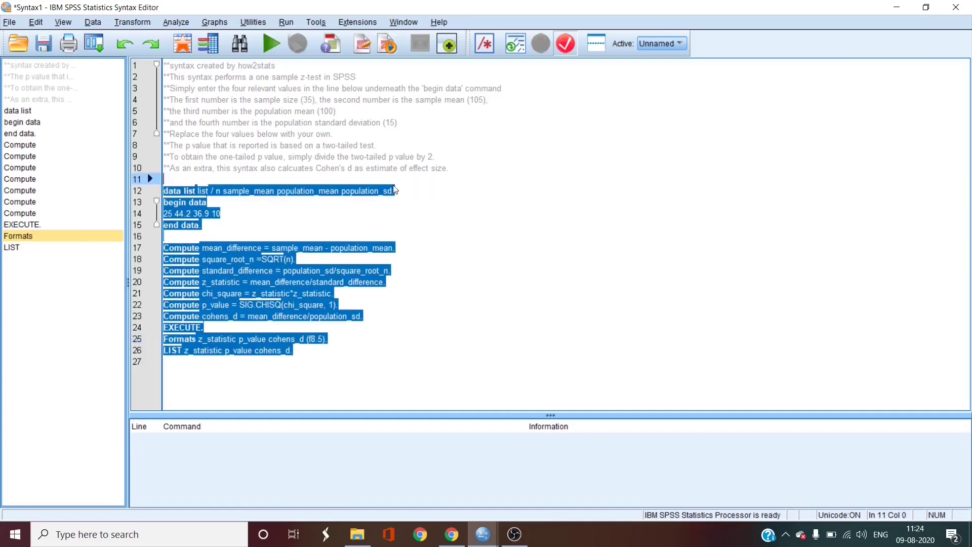
pyautogui.click(274, 47)
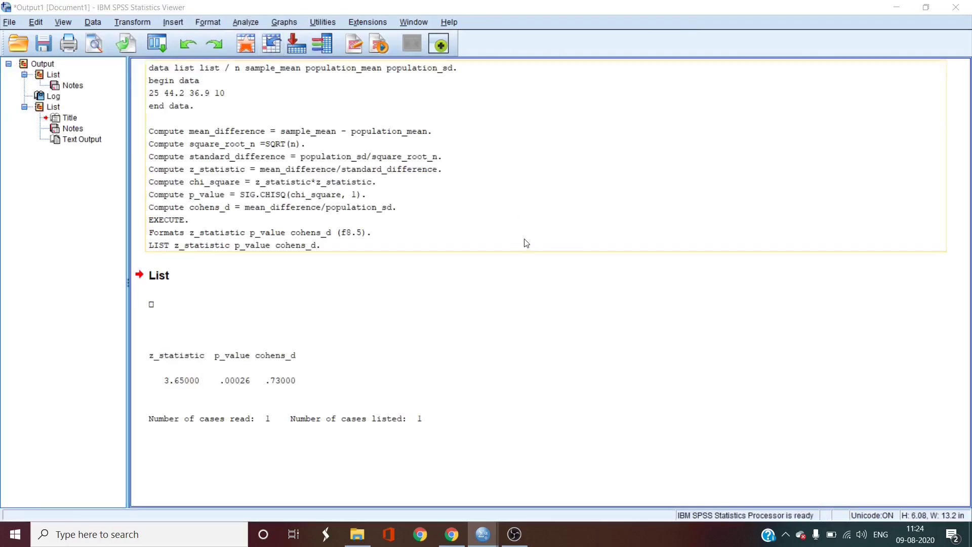